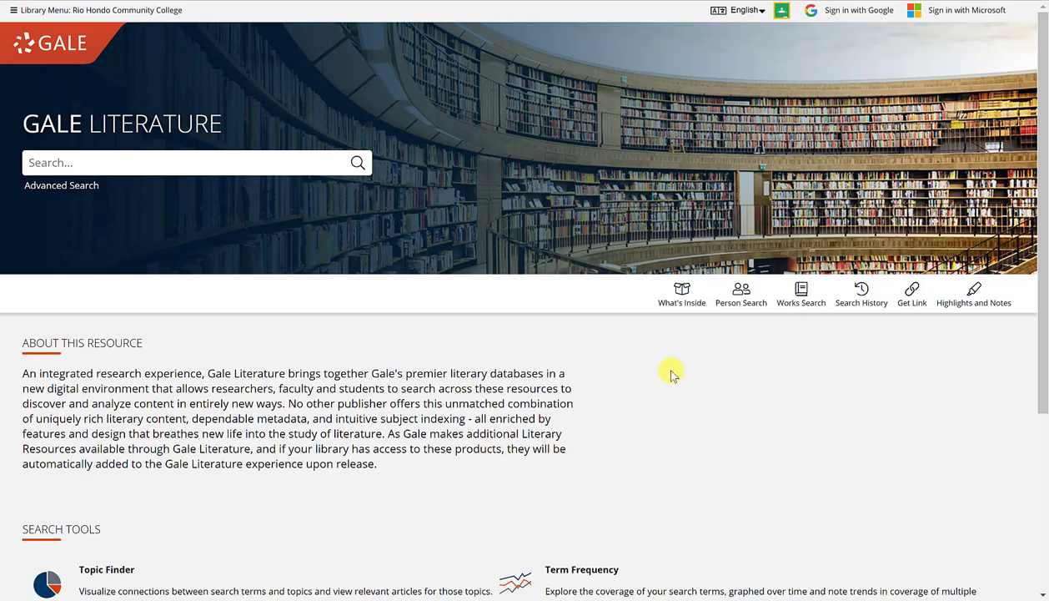
# Step: Run a Works Search for the title "A Rose for Emily", looking over the available search limiters first
pyautogui.click(803, 293)
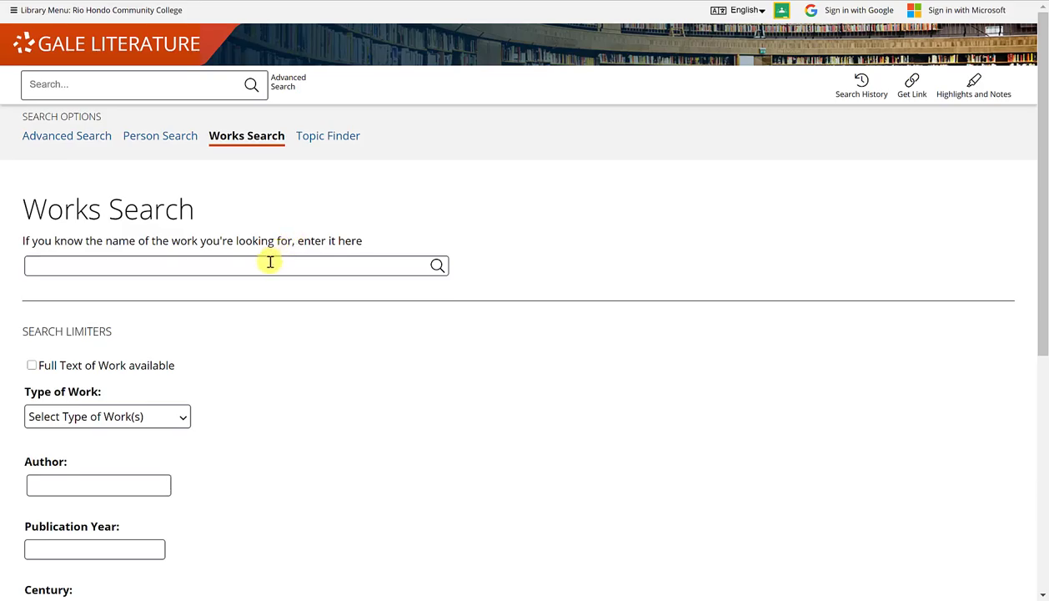
pyautogui.click(270, 262)
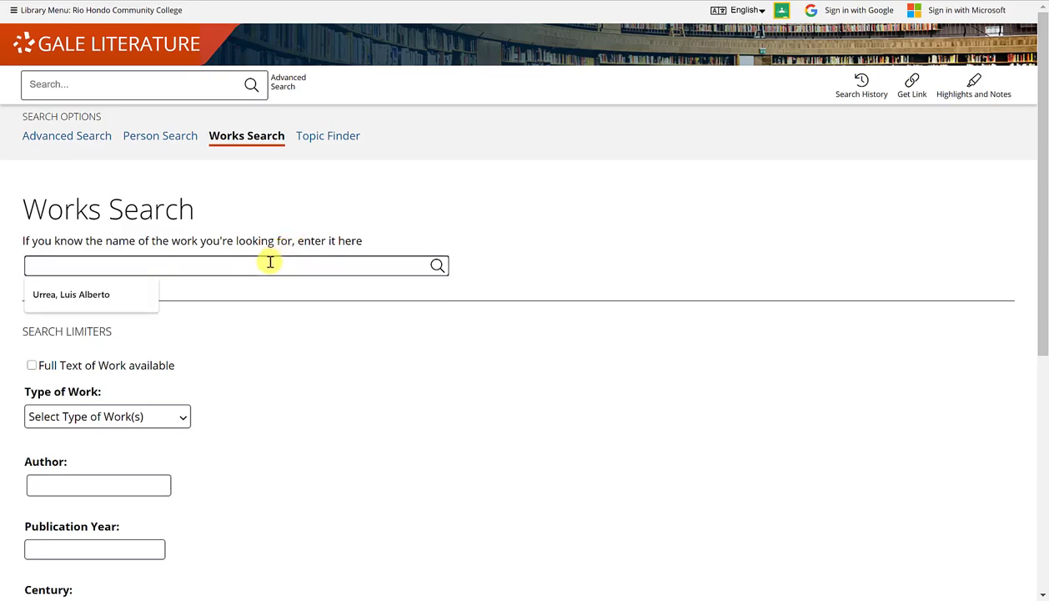
pyautogui.write('A Rose for Emily')
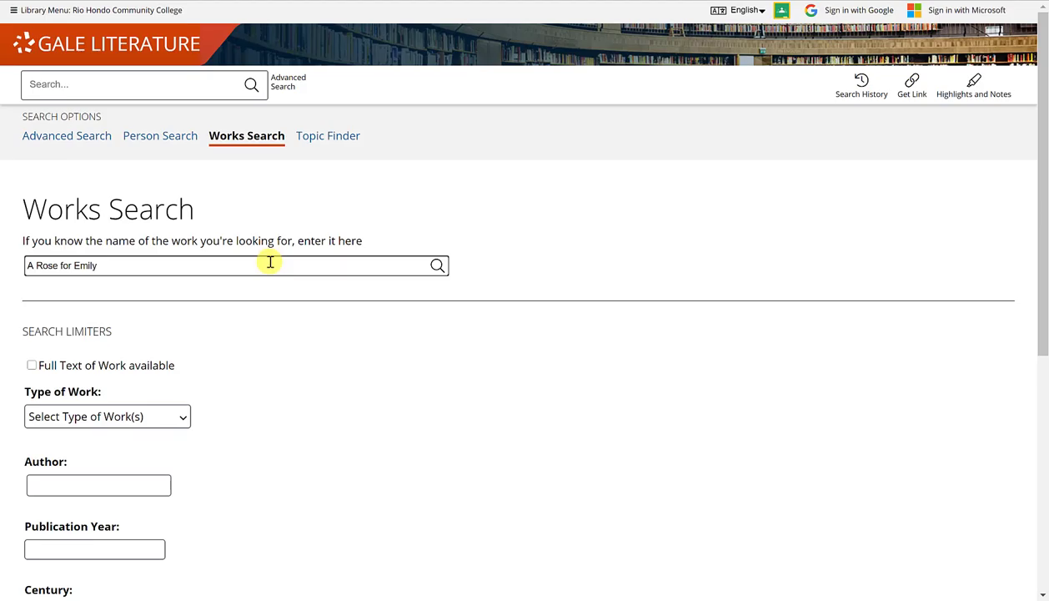
pyautogui.click(437, 266)
pyautogui.scroll(-3, 373, 335)
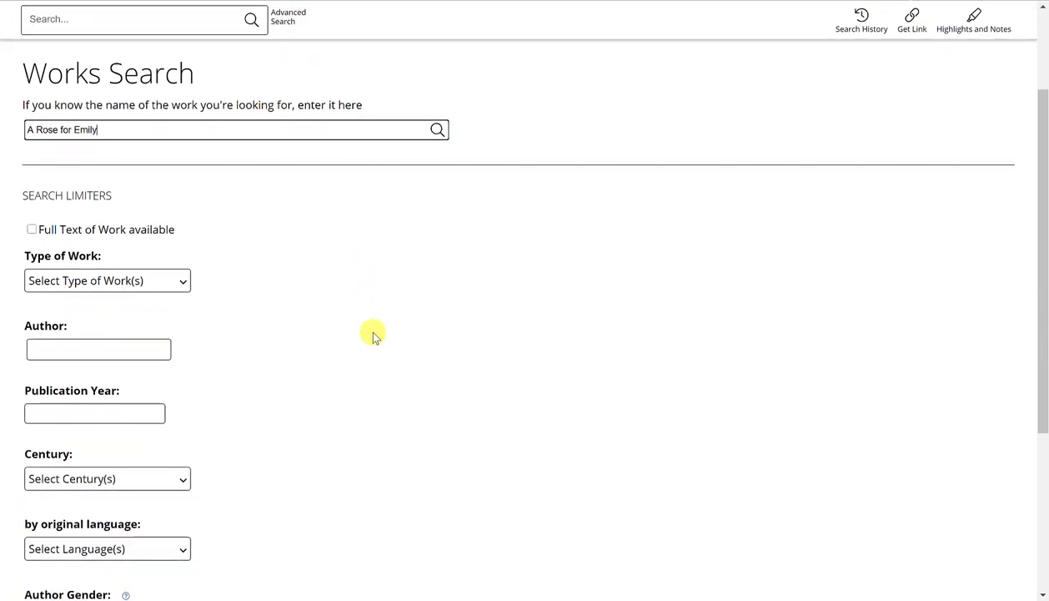
pyautogui.scroll(-2, 373, 335)
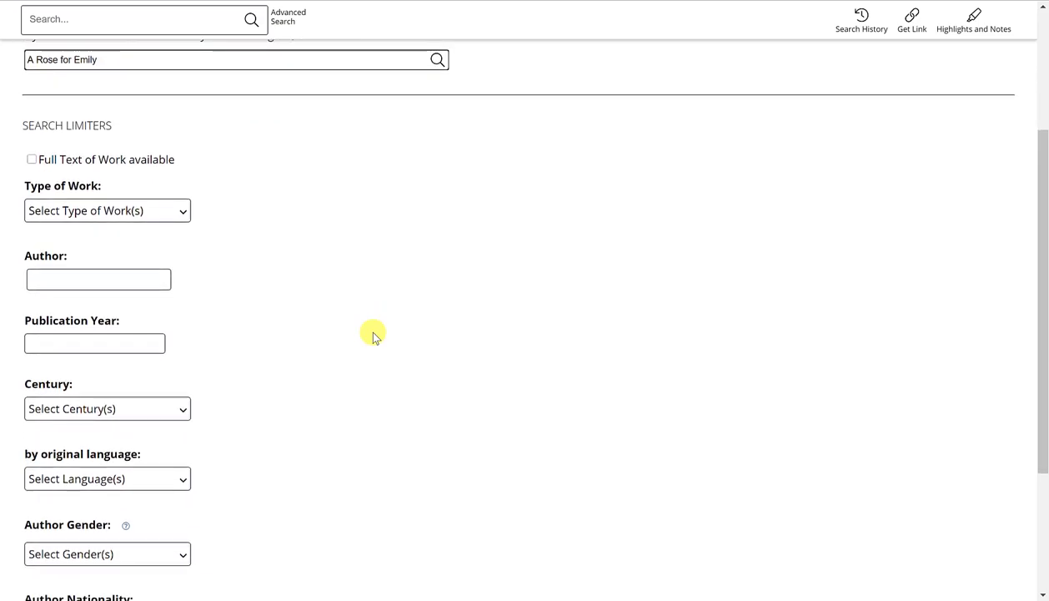
pyautogui.scroll(-2, 373, 335)
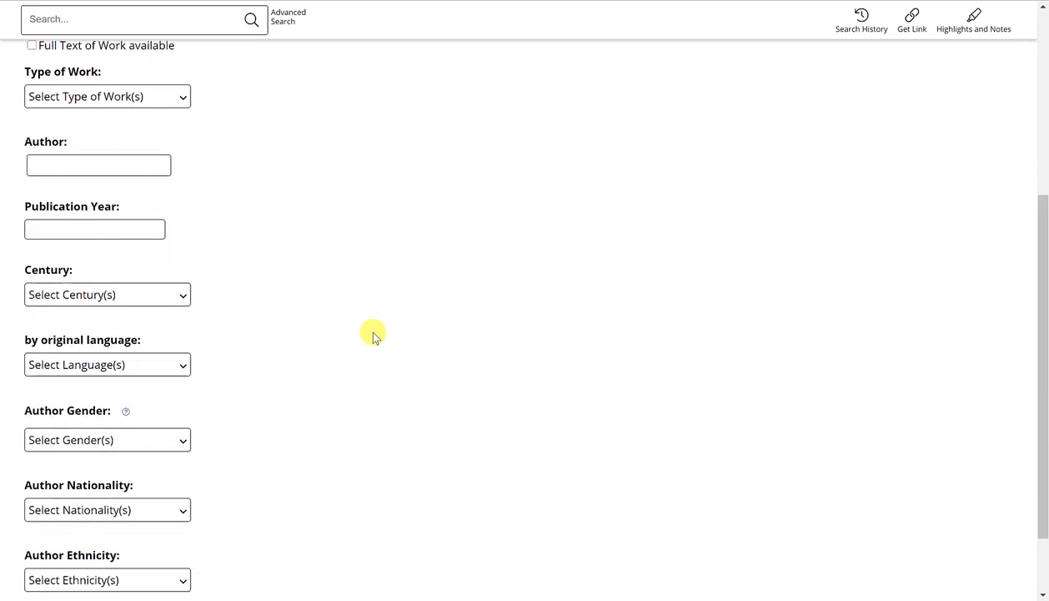
pyautogui.scroll(-1, 373, 335)
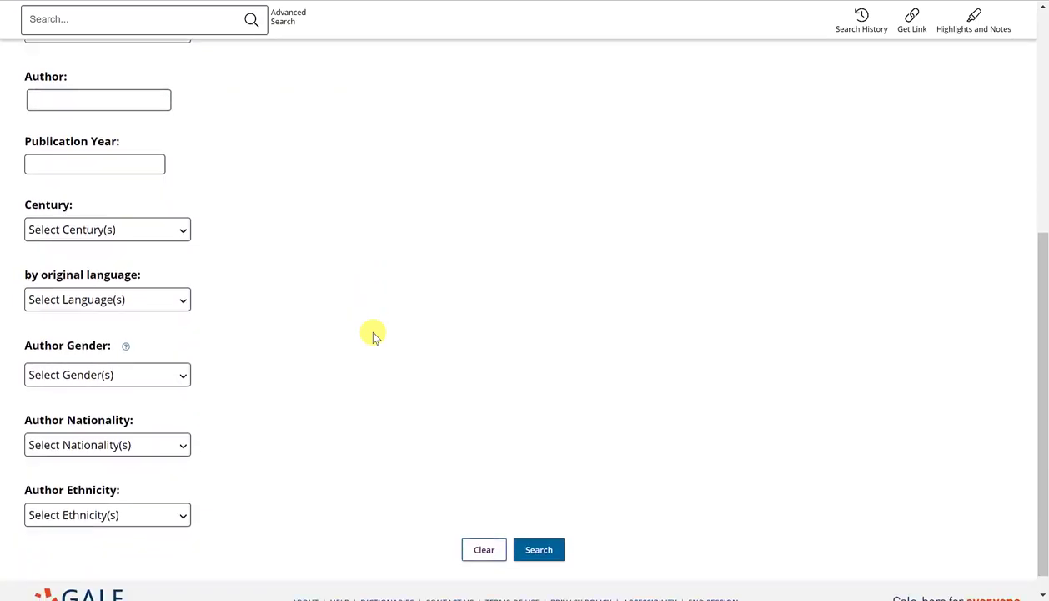
pyautogui.scroll(8, 373, 335)
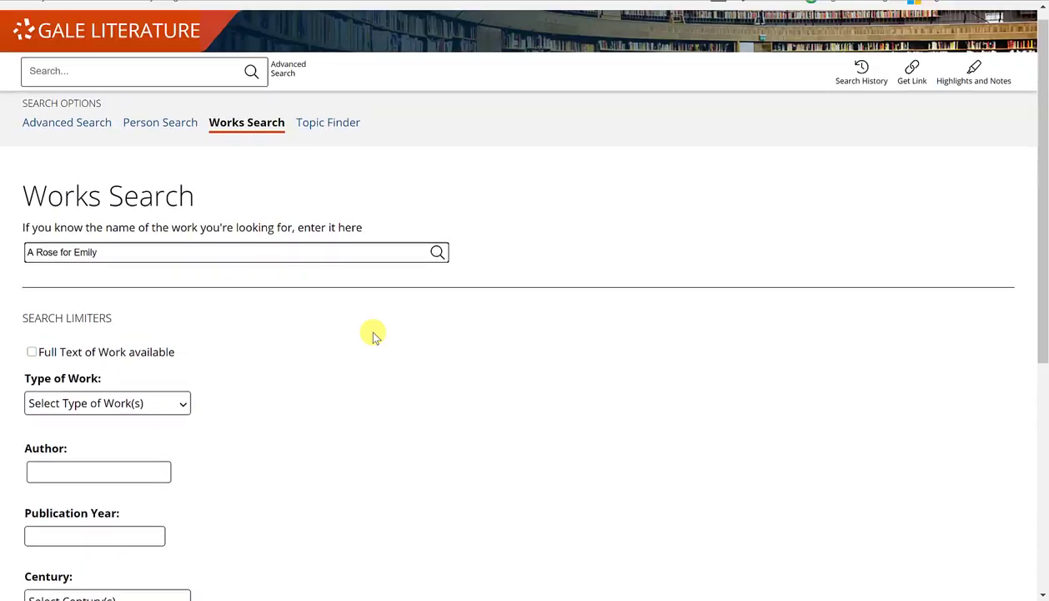
pyautogui.click(436, 267)
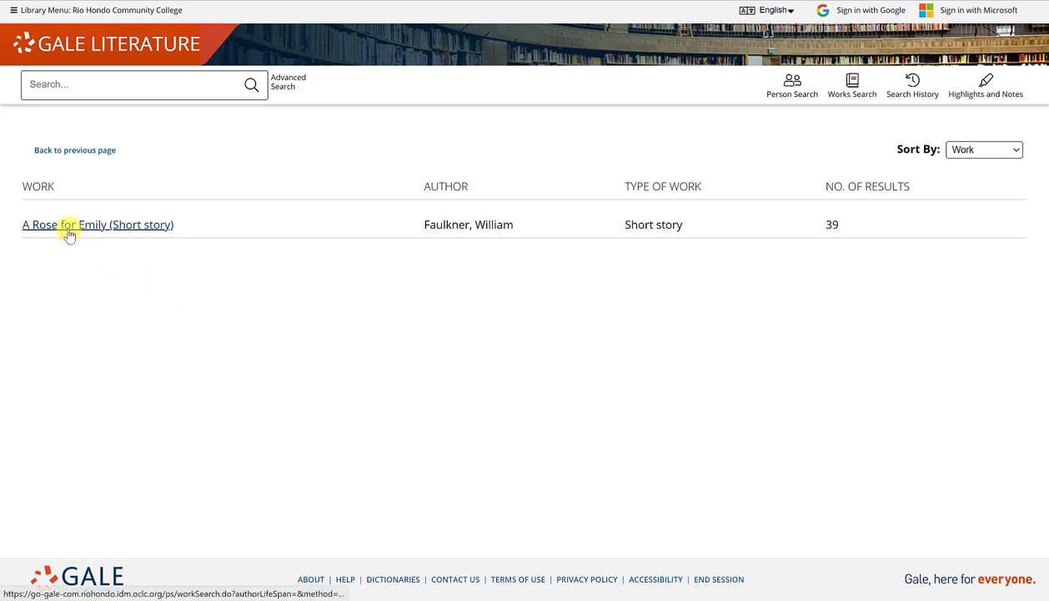
# Step: Open the results for the short story A Rose for Emily and look over the result categories
pyautogui.click(137, 231)
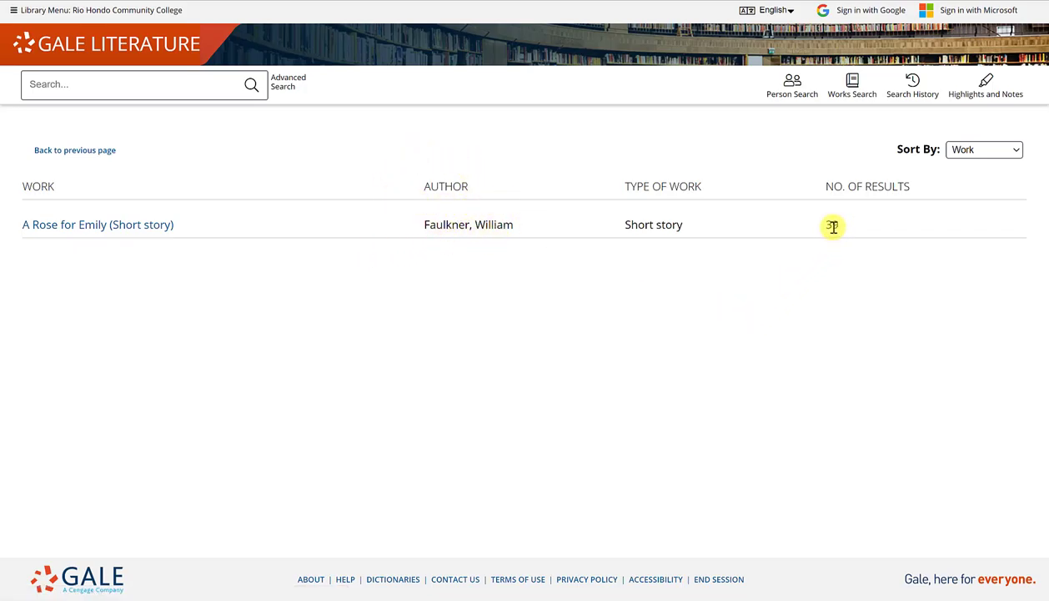
pyautogui.click(80, 227)
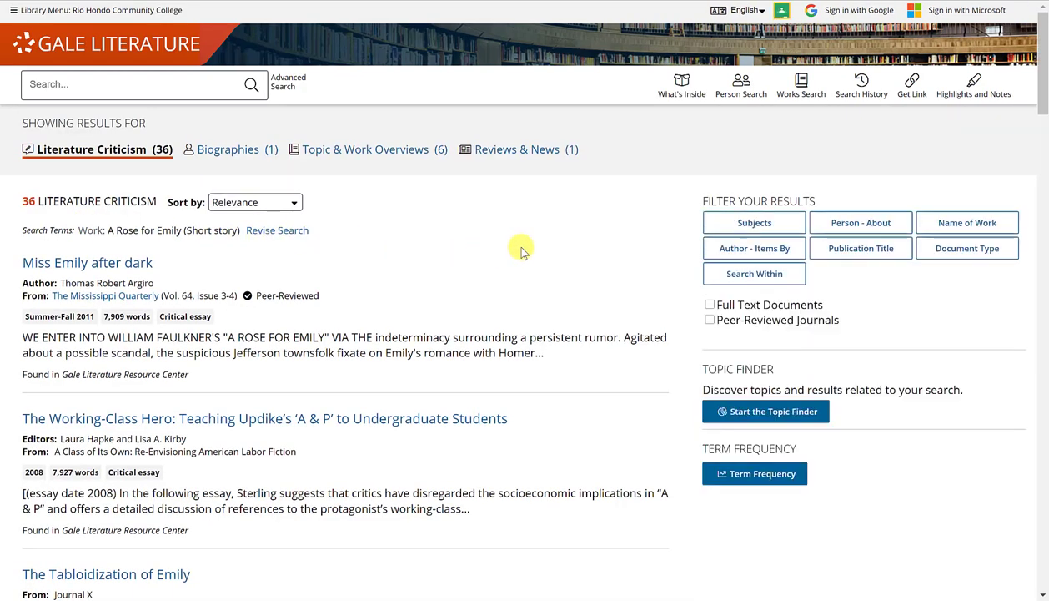
pyautogui.scroll(-1, 519, 246)
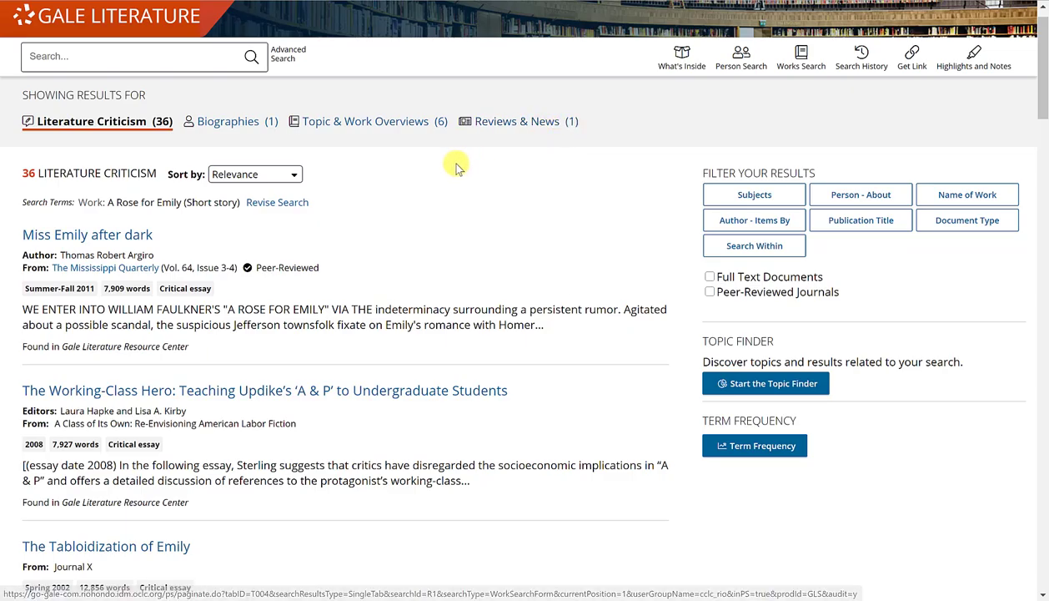
pyautogui.scroll(1, 457, 167)
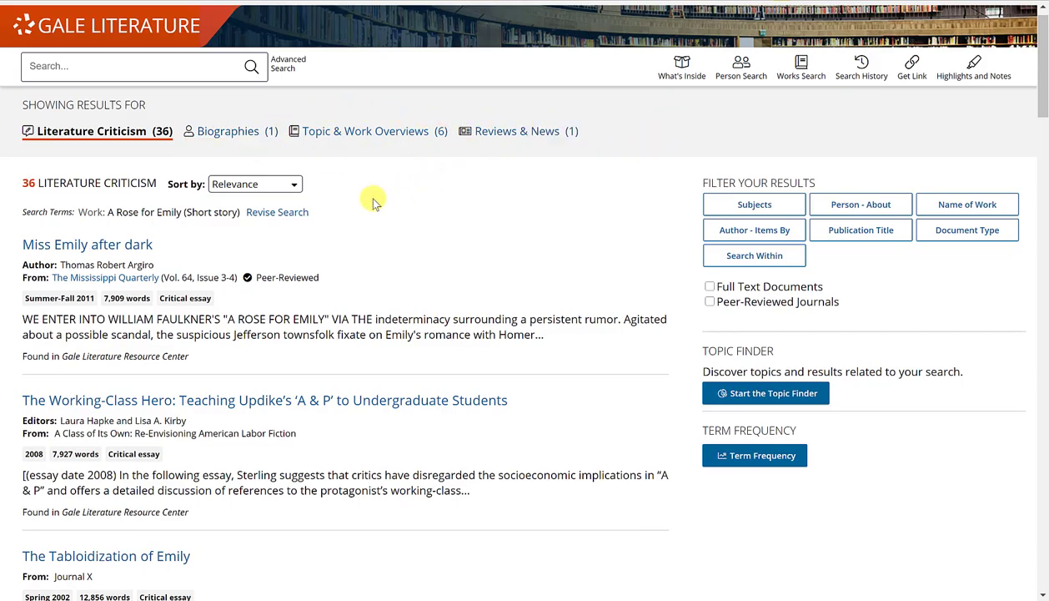
pyautogui.scroll(-1, 371, 202)
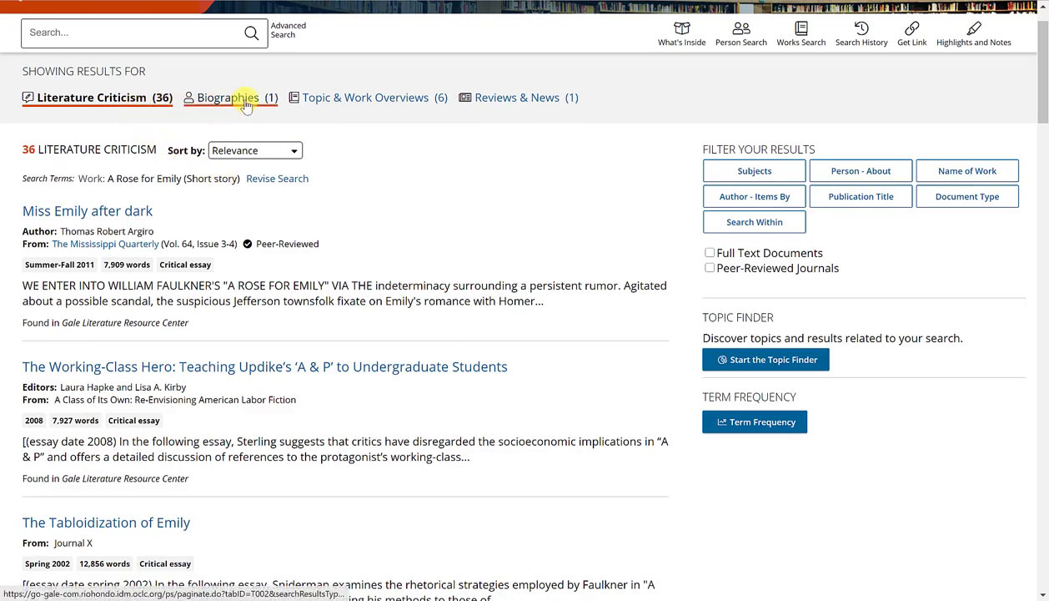
pyautogui.scroll(-1, 322, 144)
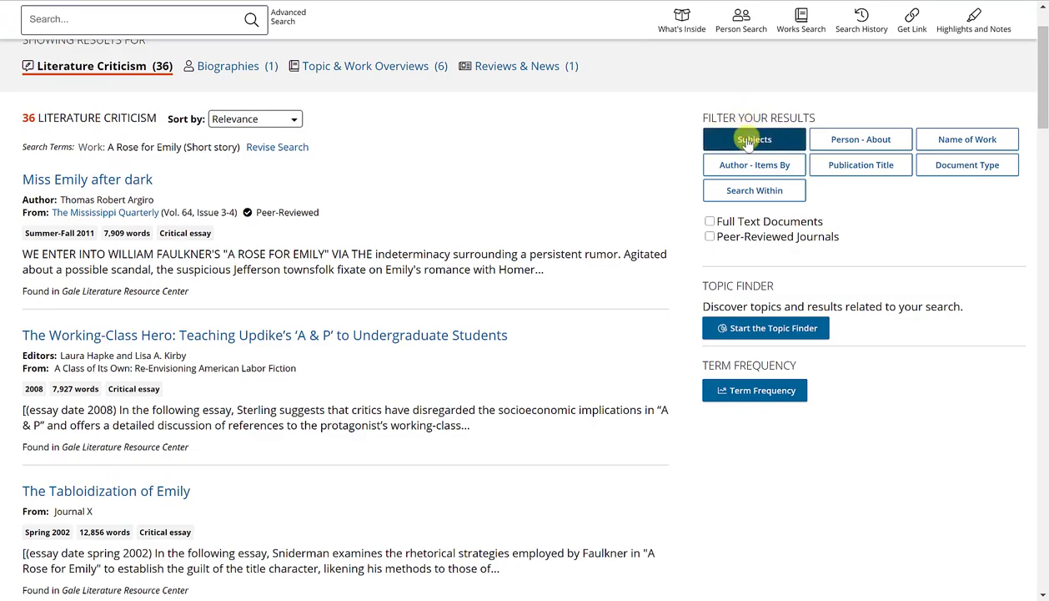
# Step: Examine the subjects available for filtering the literature criticism results, and close the list without choosing any
pyautogui.click(749, 142)
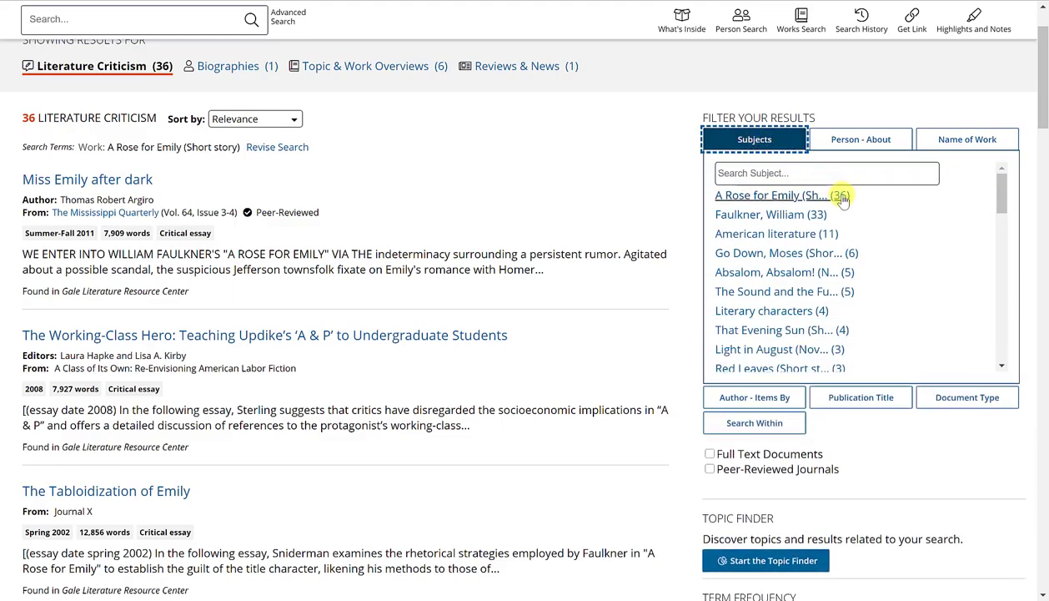
pyautogui.scroll(-1, 893, 218)
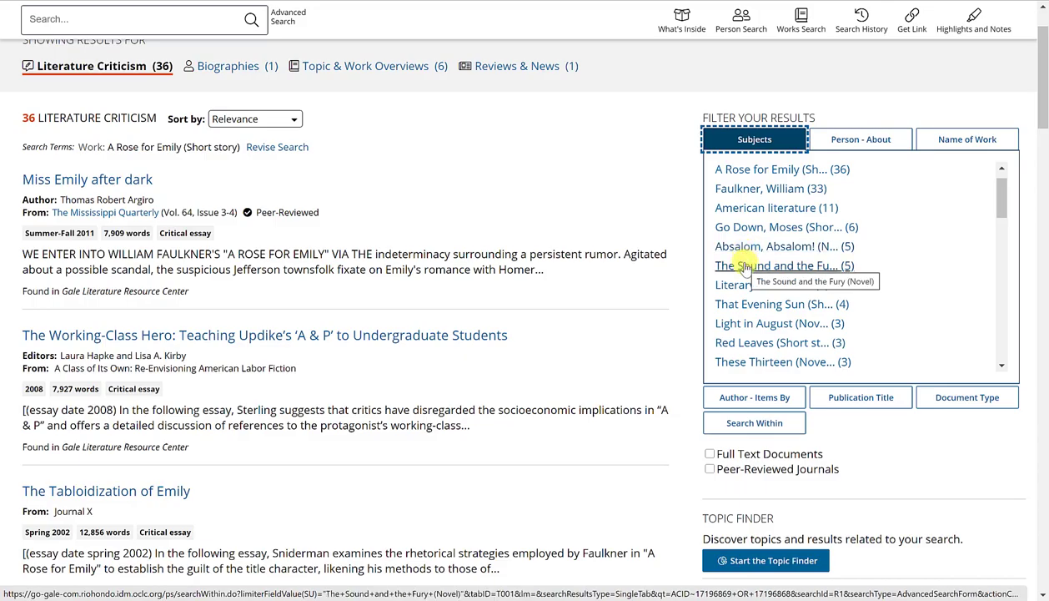
pyautogui.scroll(-1, 740, 287)
pyautogui.scroll(-2, 740, 287)
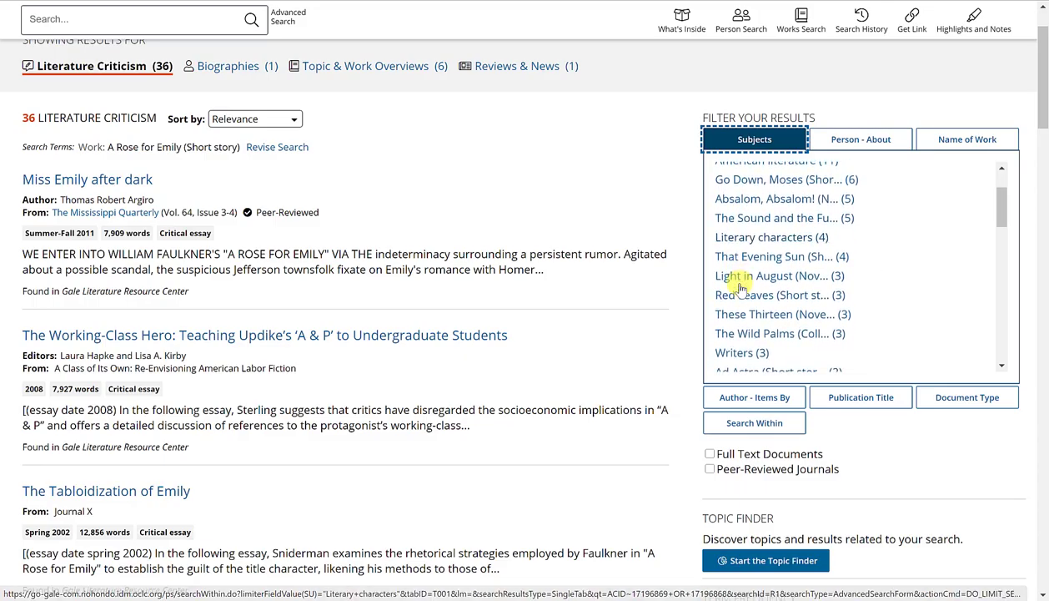
pyautogui.scroll(-3, 740, 280)
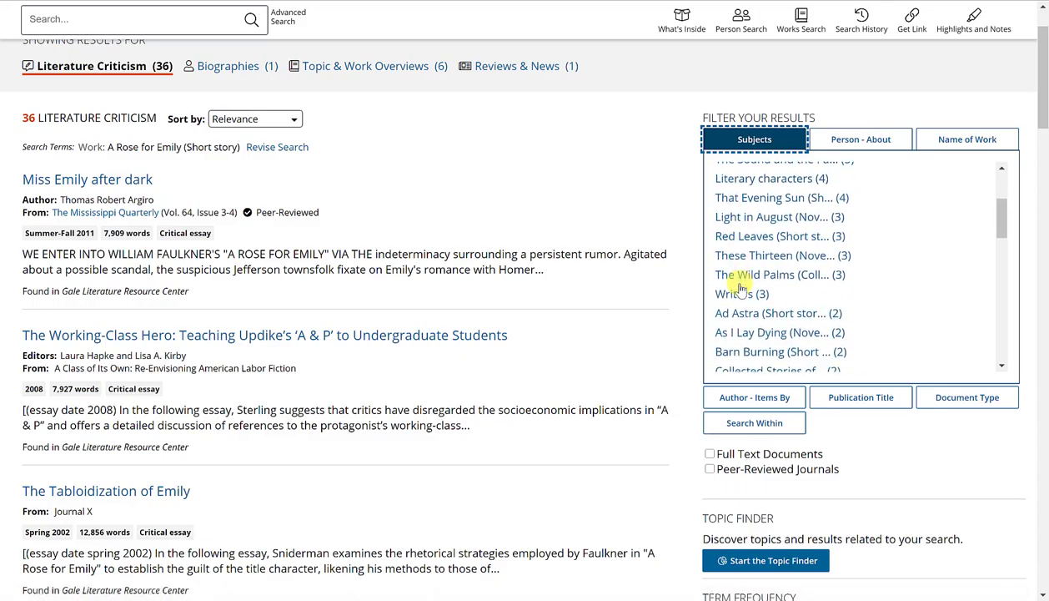
pyautogui.scroll(-2, 787, 277)
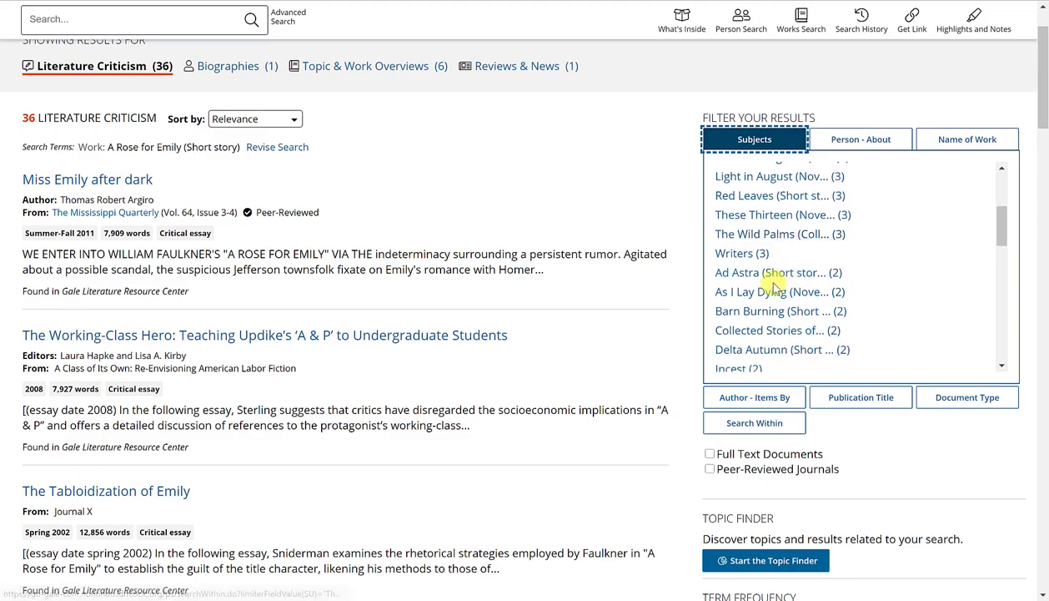
pyautogui.click(763, 137)
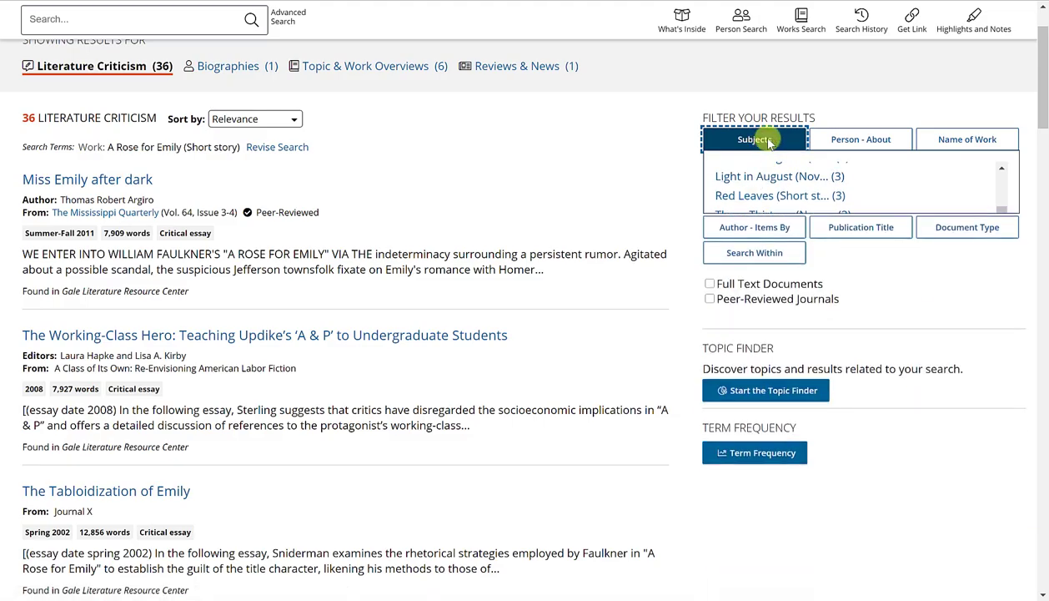
# Step: Review the Person - About and Name of Work filter options without applying any
pyautogui.click(846, 142)
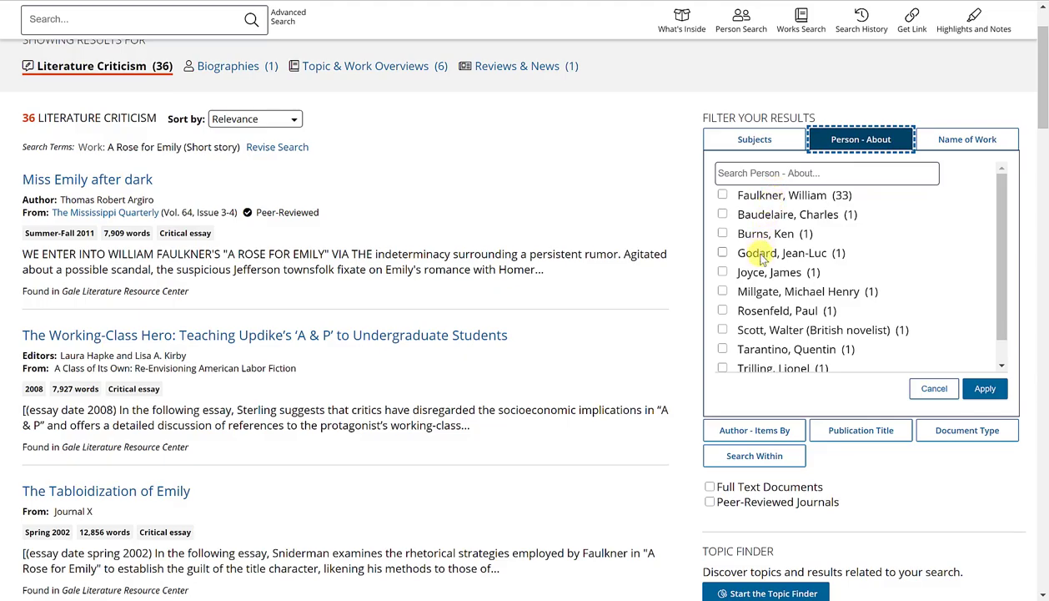
pyautogui.scroll(-1, 766, 280)
pyautogui.scroll(1, 761, 272)
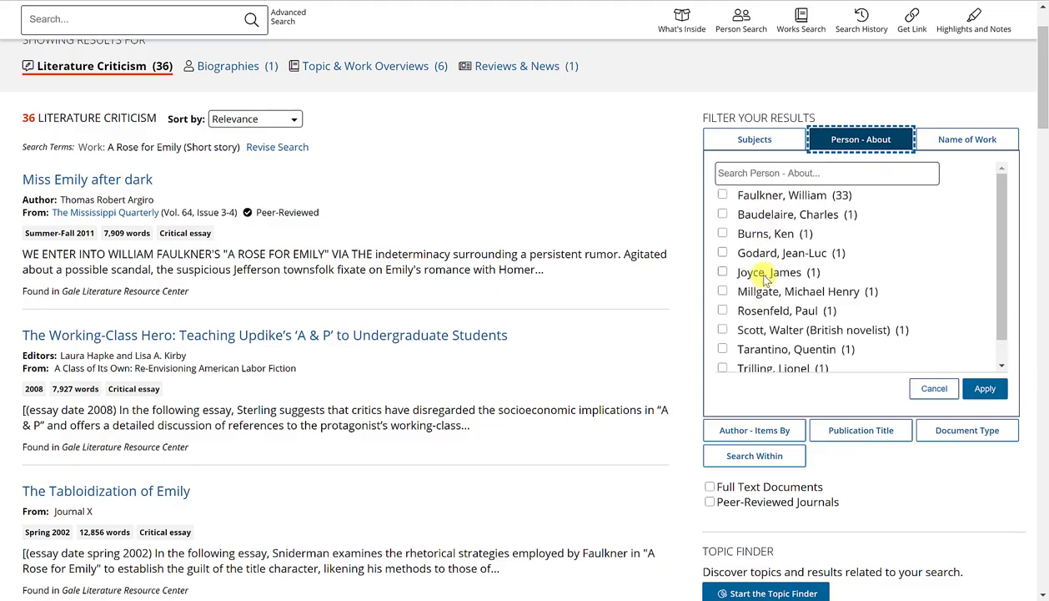
pyautogui.click(866, 142)
pyautogui.click(941, 140)
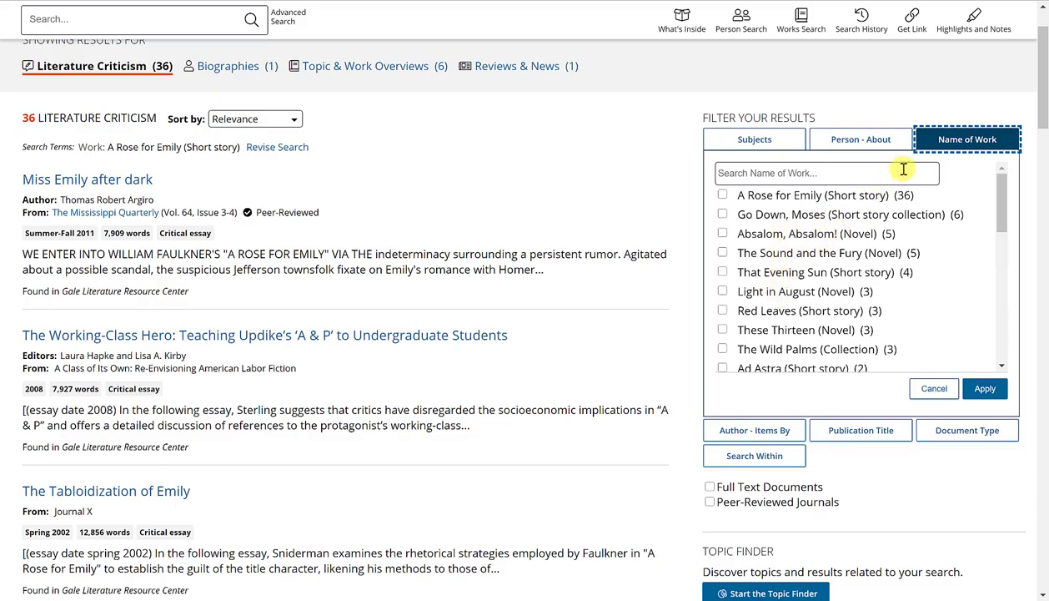
pyautogui.click(949, 140)
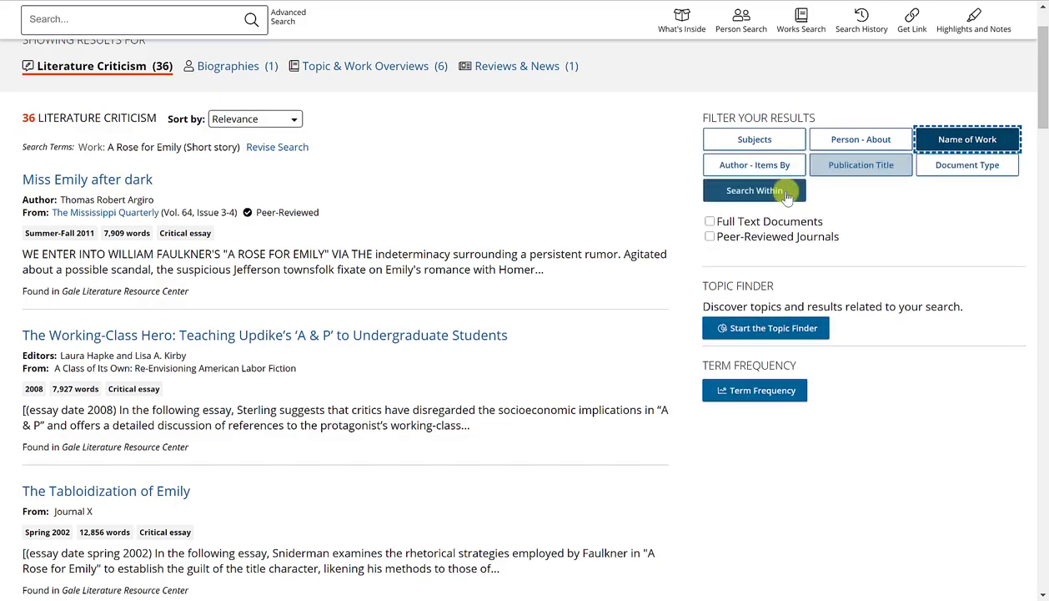
# Step: Review the Author - Items By, Publication Title and Document Type filter options without applying any
pyautogui.click(775, 172)
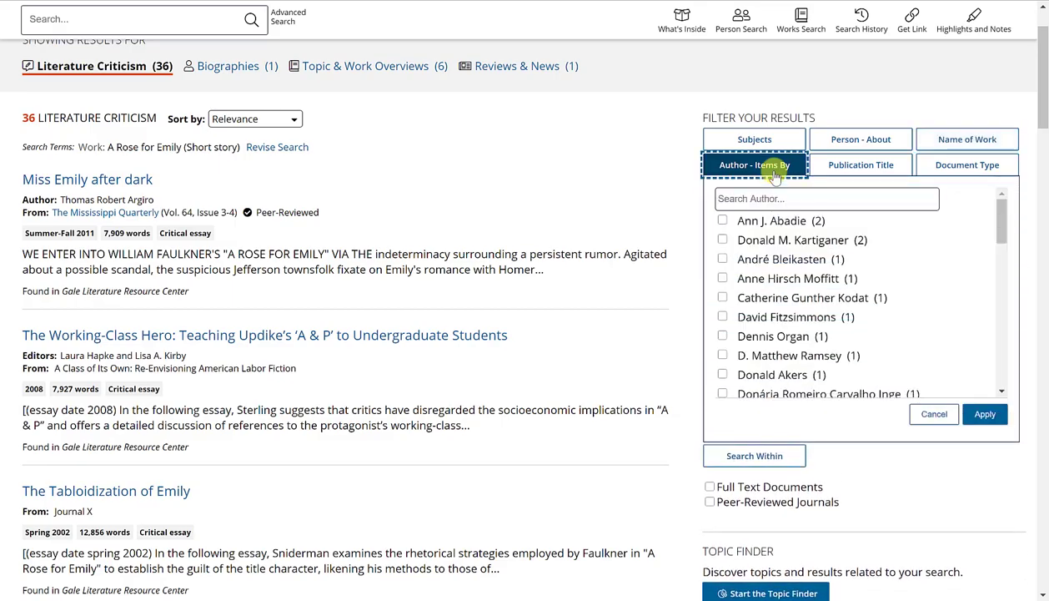
pyautogui.click(775, 172)
pyautogui.click(846, 170)
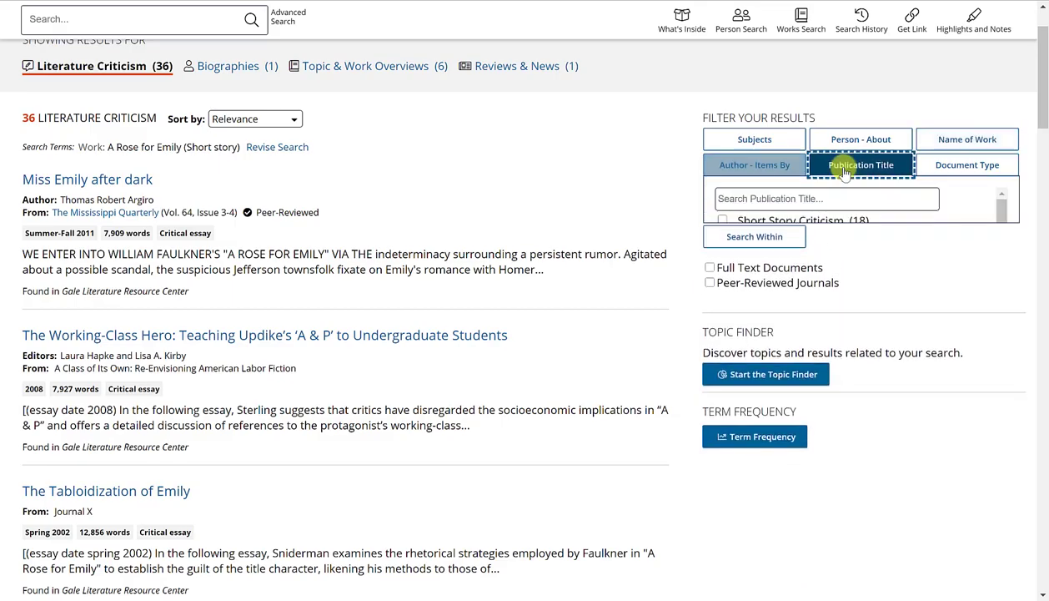
pyautogui.click(845, 170)
pyautogui.click(932, 166)
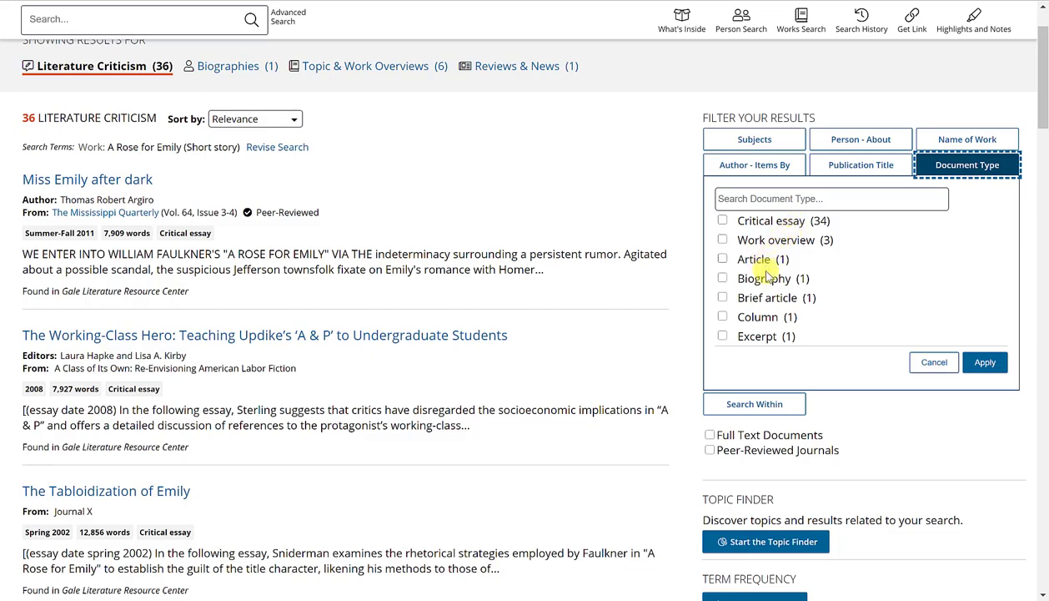
pyautogui.scroll(-1, 765, 287)
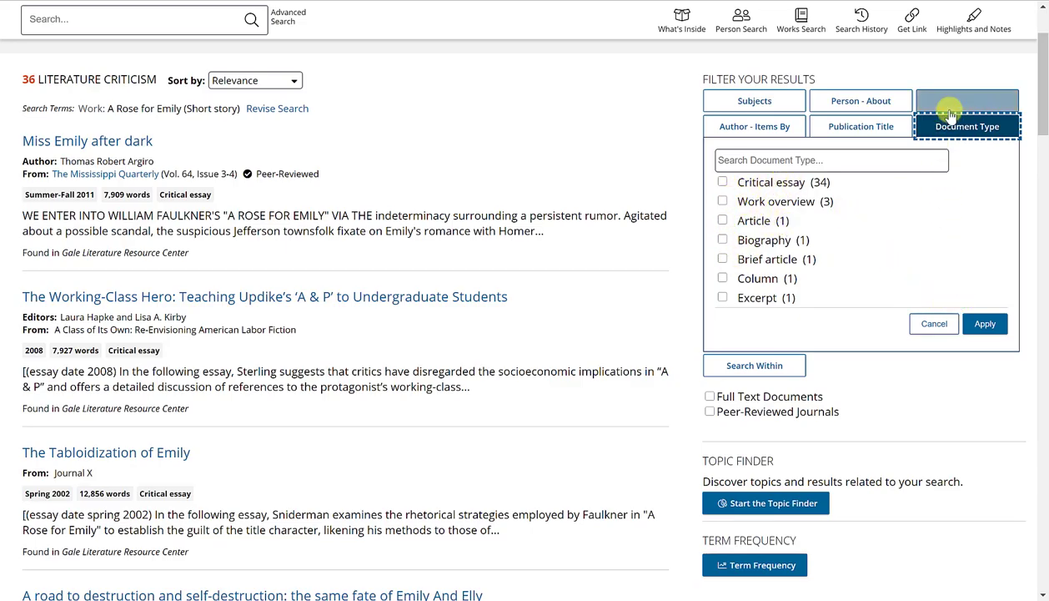
pyautogui.click(947, 136)
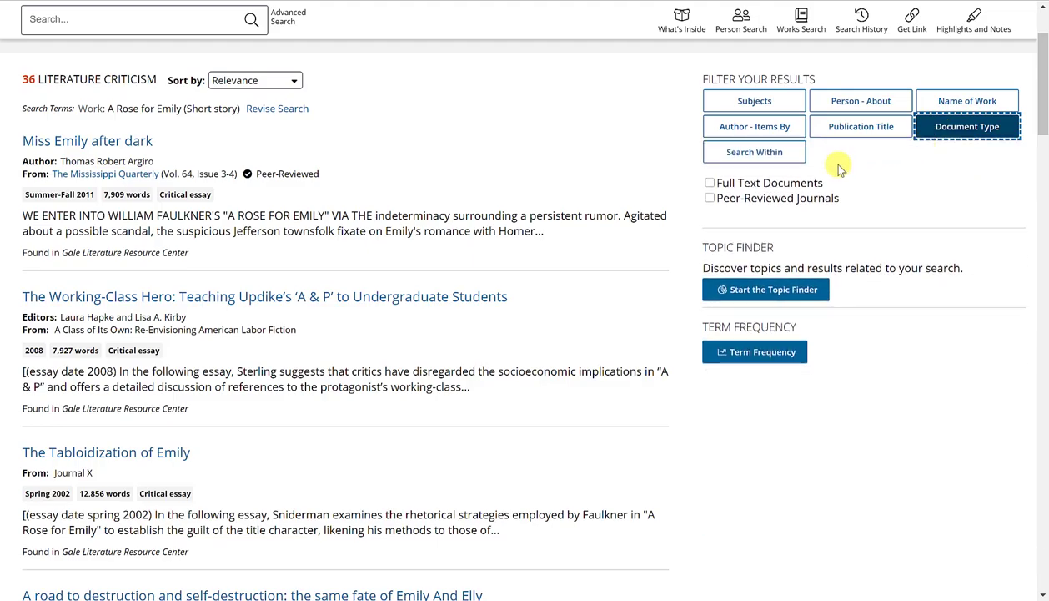
# Step: Check the Search Within option, leaving it blank, and limit the results to full text documents and peer-reviewed journals
pyautogui.click(774, 159)
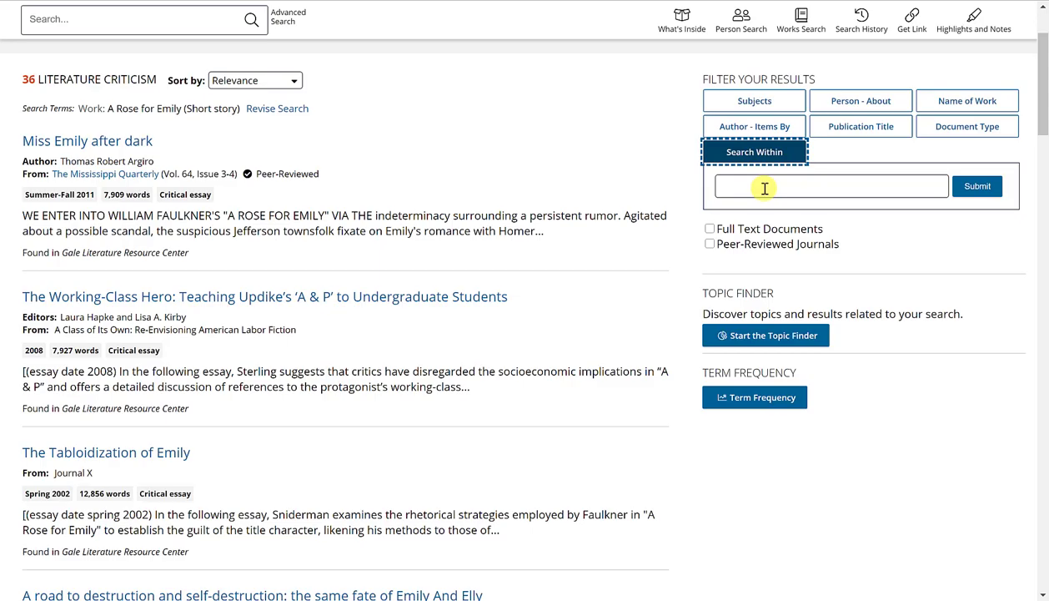
pyautogui.click(764, 188)
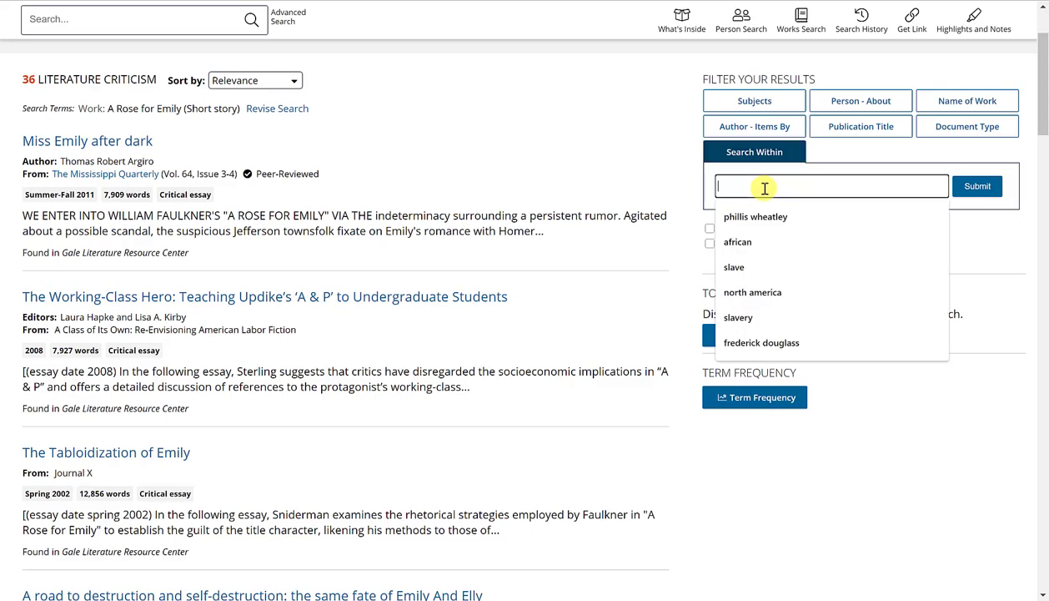
pyautogui.click(975, 219)
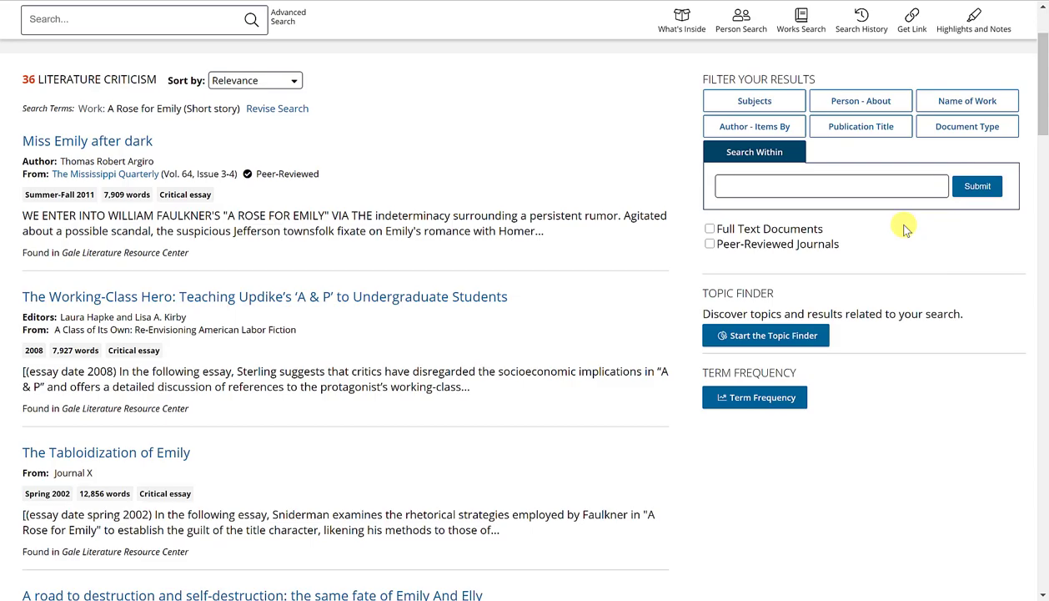
pyautogui.click(710, 229)
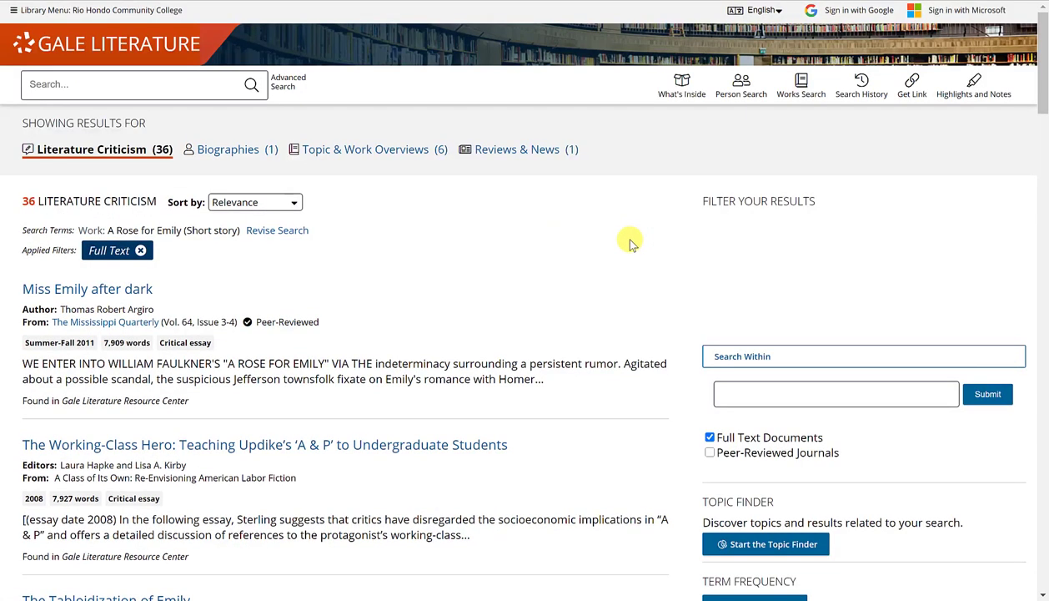
pyautogui.scroll(-1, 482, 285)
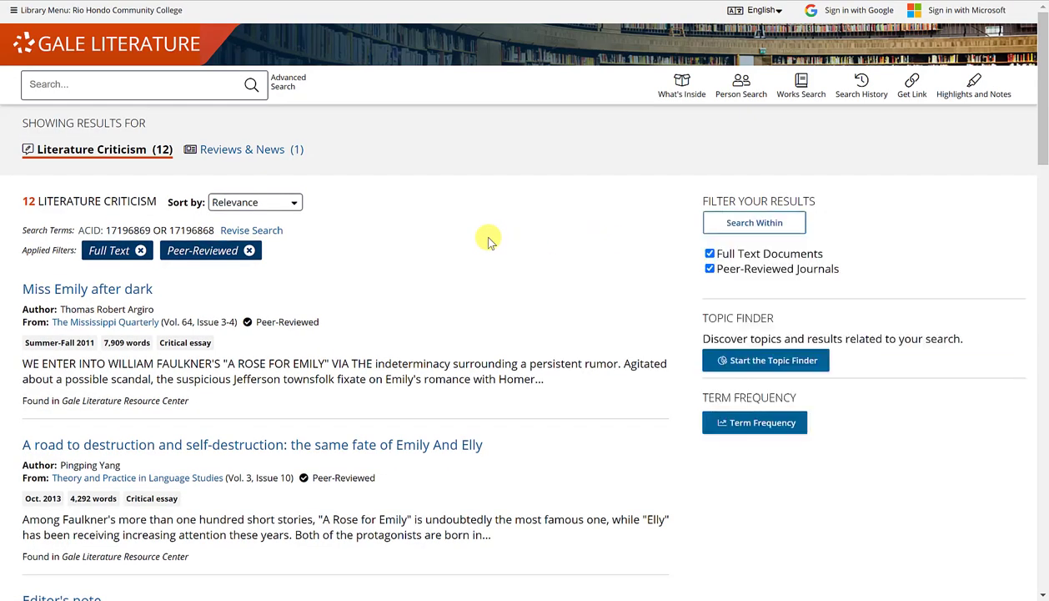
# Step: Remove the Peer-Reviewed filter from the literature criticism results while keeping the Full Text filter applied
pyautogui.scroll(-1, 428, 253)
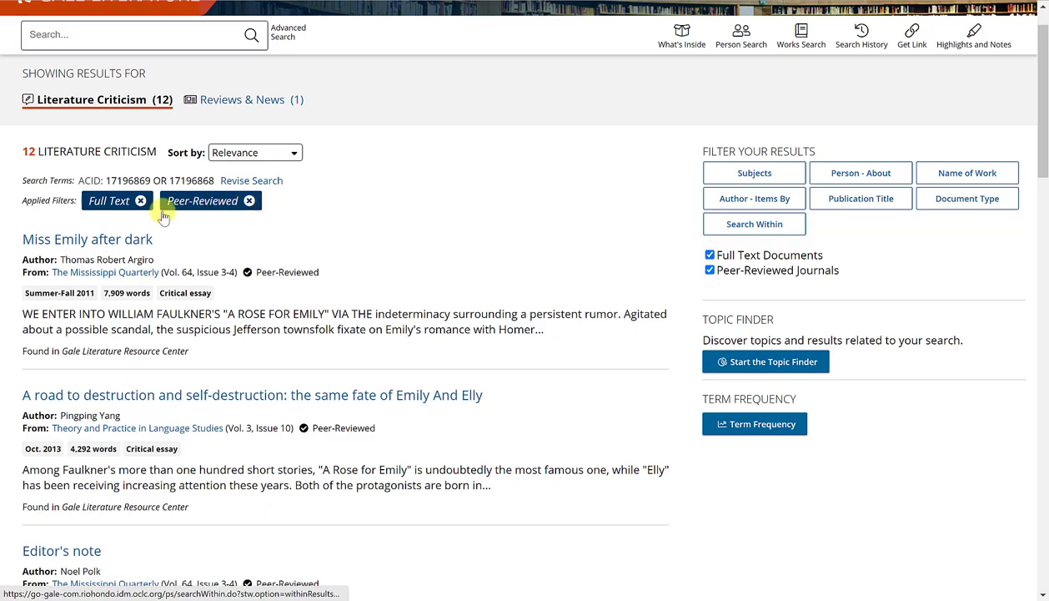
pyautogui.click(249, 202)
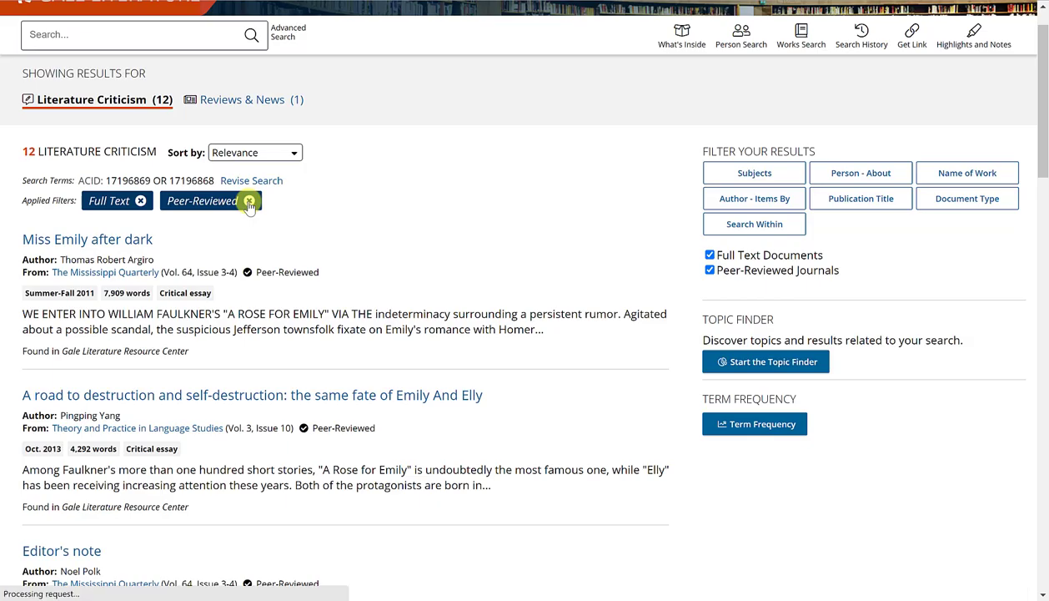
pyautogui.scroll(-1, 463, 259)
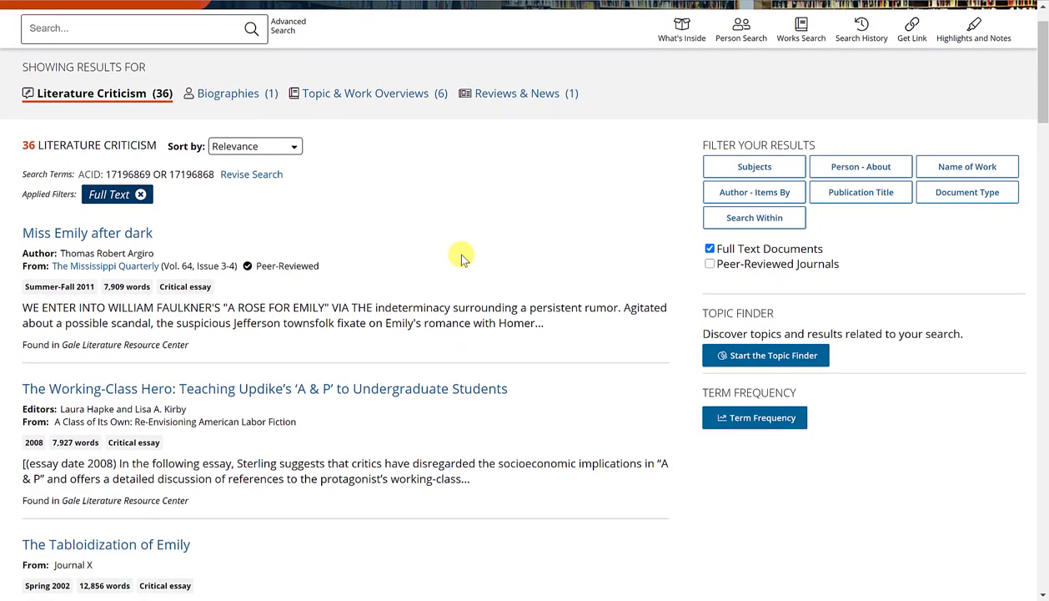
pyautogui.scroll(-1, 463, 259)
pyautogui.scroll(1, 461, 254)
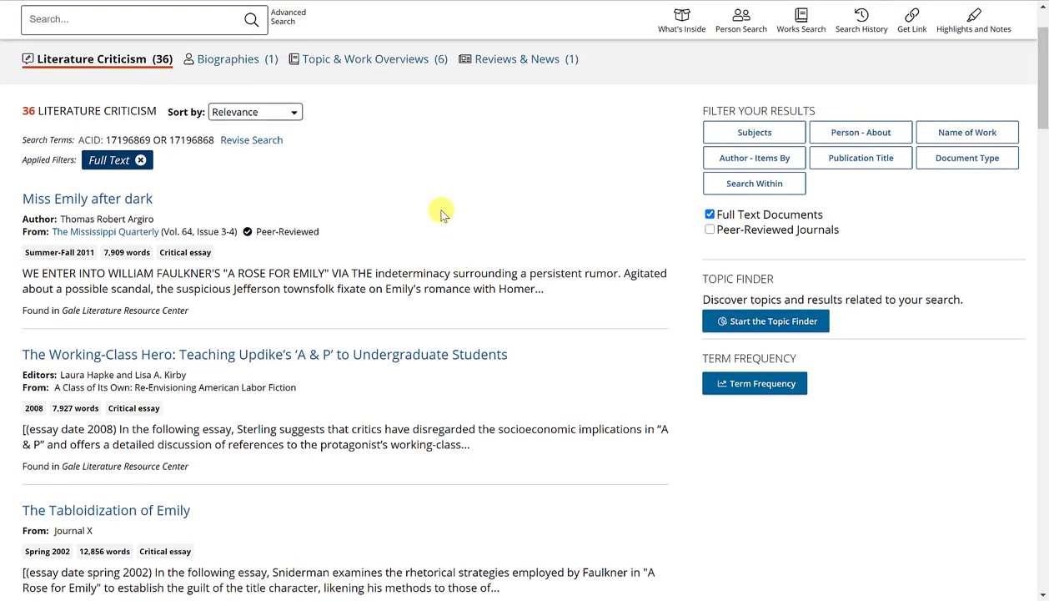
# Step: Open the critical essay "Miss Emily after dark" and review its publication details, article tools, opening text and related subjects
pyautogui.scroll(-1, 442, 214)
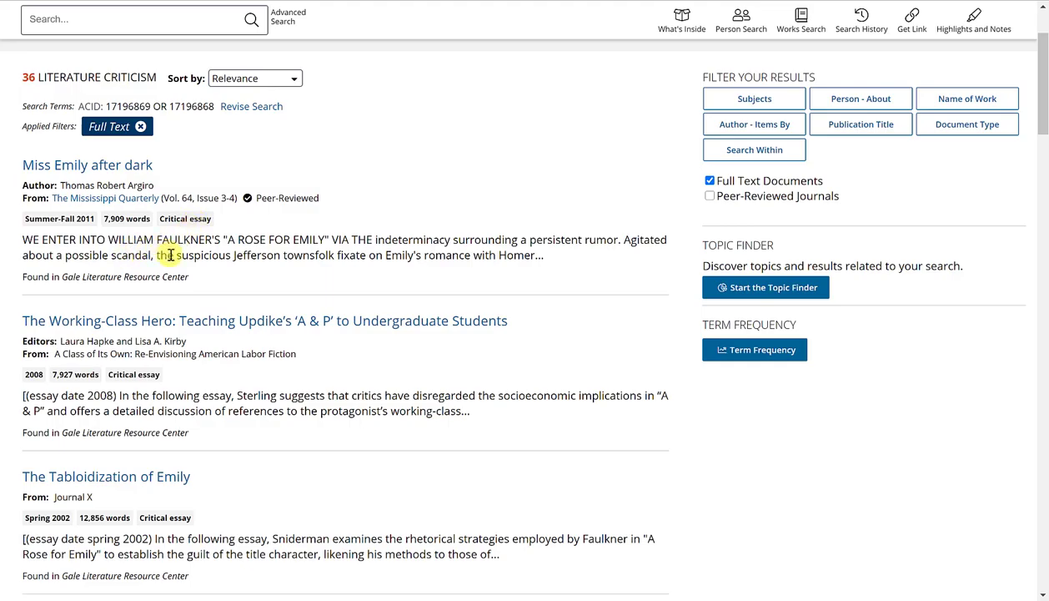
pyautogui.scroll(1, 169, 254)
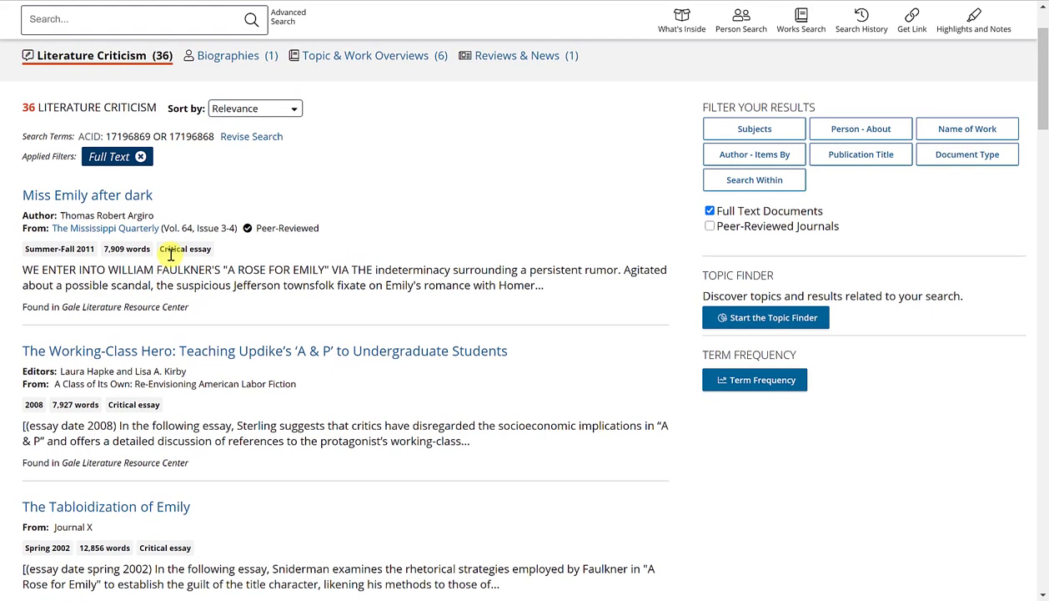
pyautogui.click(139, 196)
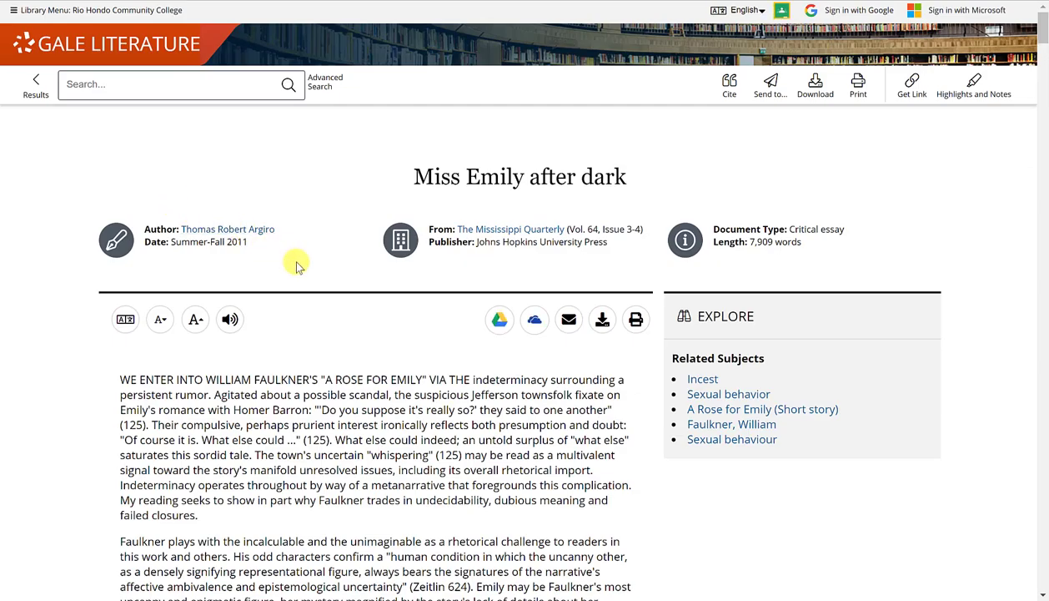
pyautogui.scroll(-1, 341, 278)
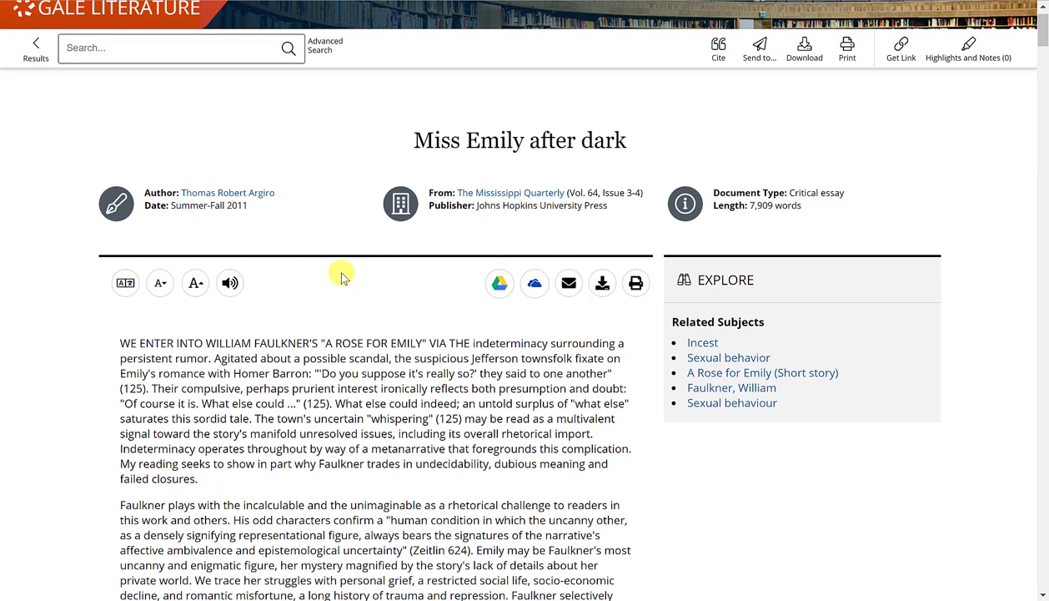
pyautogui.scroll(-1, 384, 293)
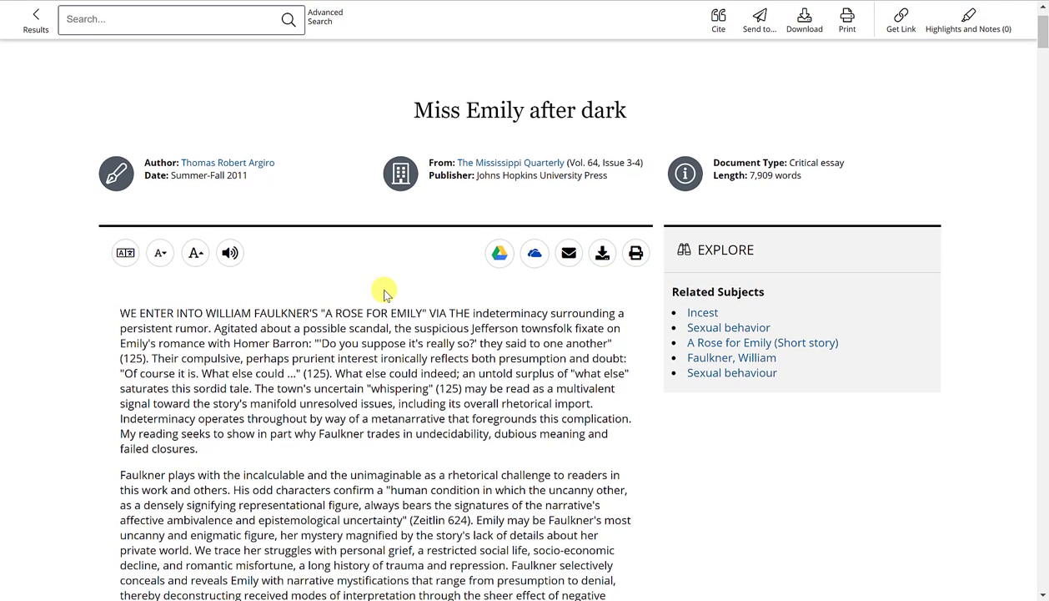
pyautogui.scroll(-1, 427, 274)
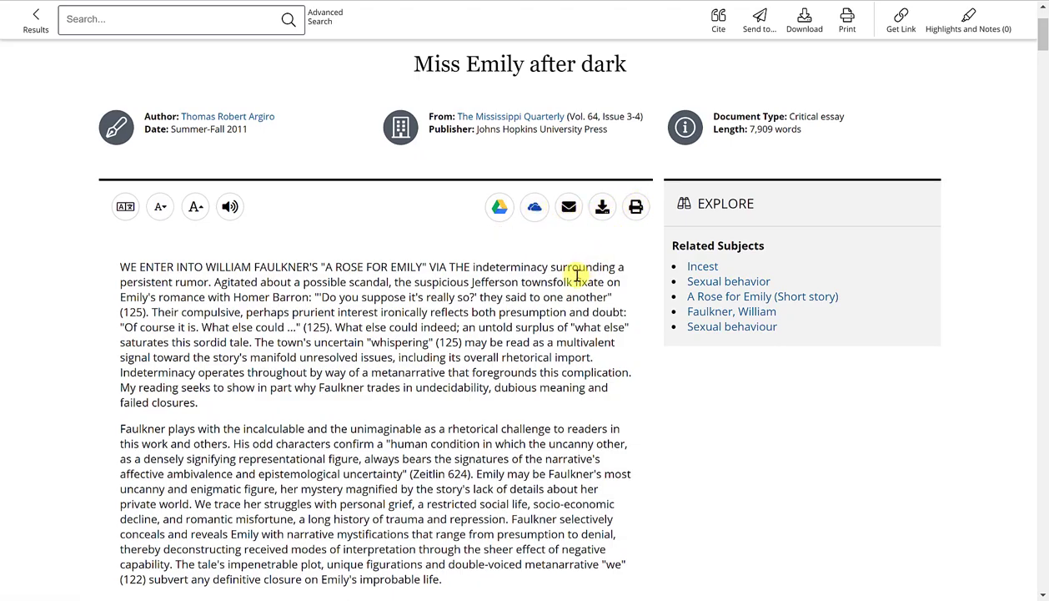
pyautogui.scroll(1, 609, 273)
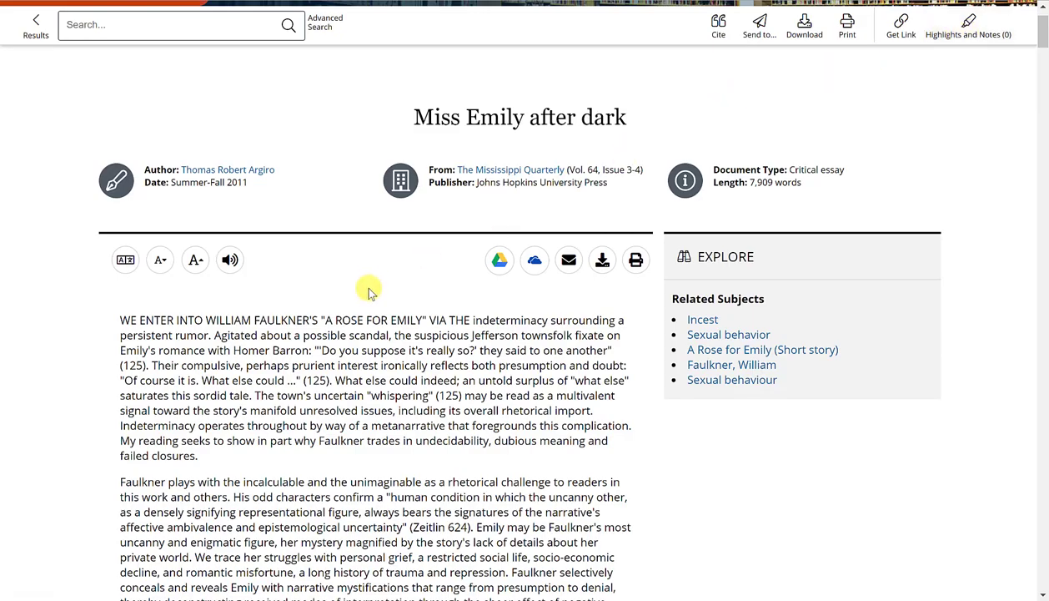
pyautogui.scroll(-2, 368, 288)
pyautogui.scroll(3, 368, 288)
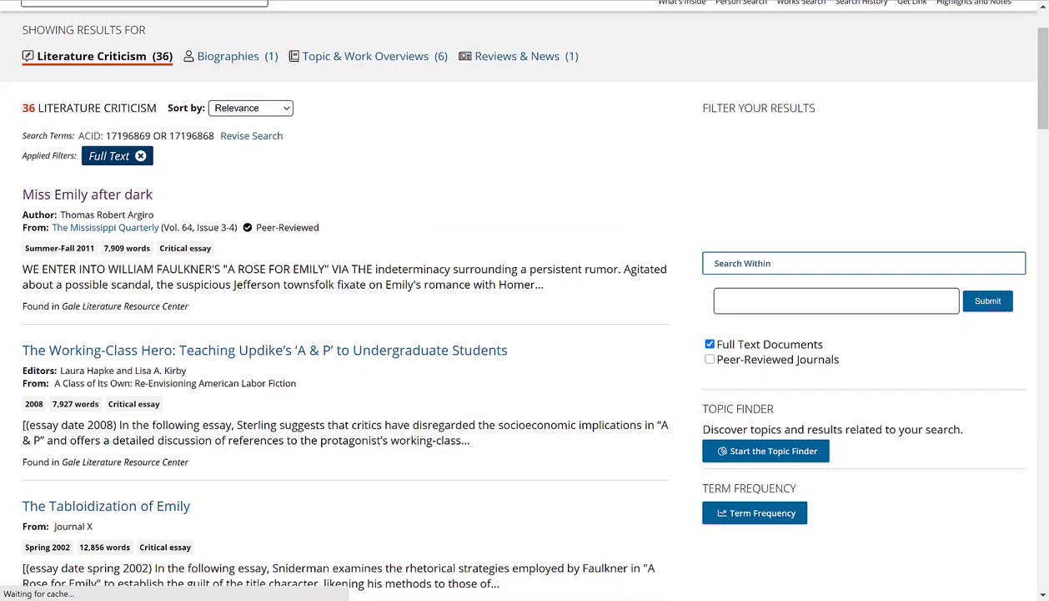
# Step: Return to the full-text literature criticism results and look through the other listed essays
pyautogui.scroll(-3, 482, 175)
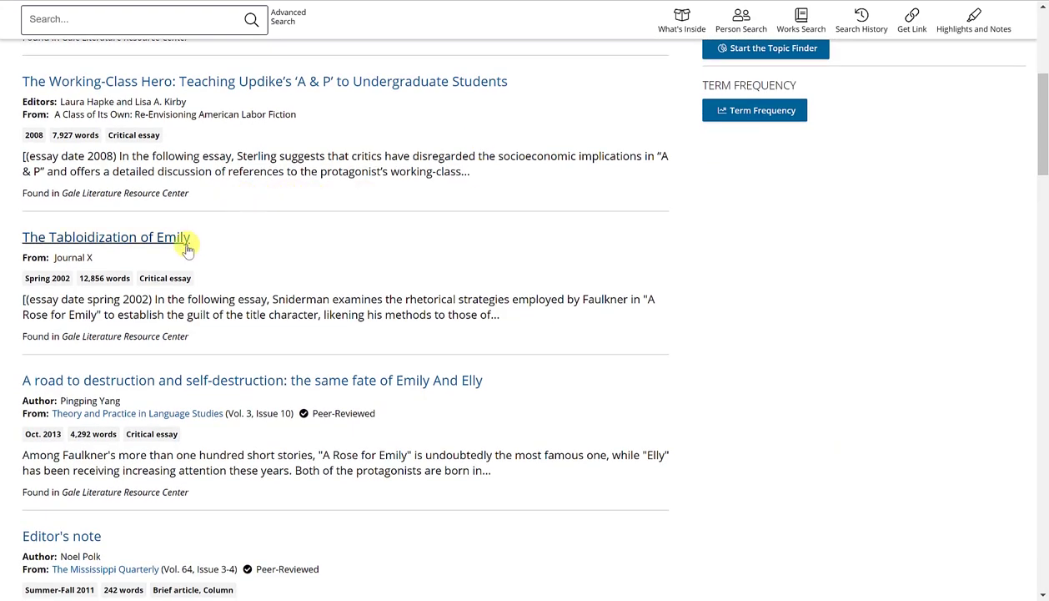
pyautogui.scroll(-1, 328, 254)
pyautogui.scroll(-7, 328, 257)
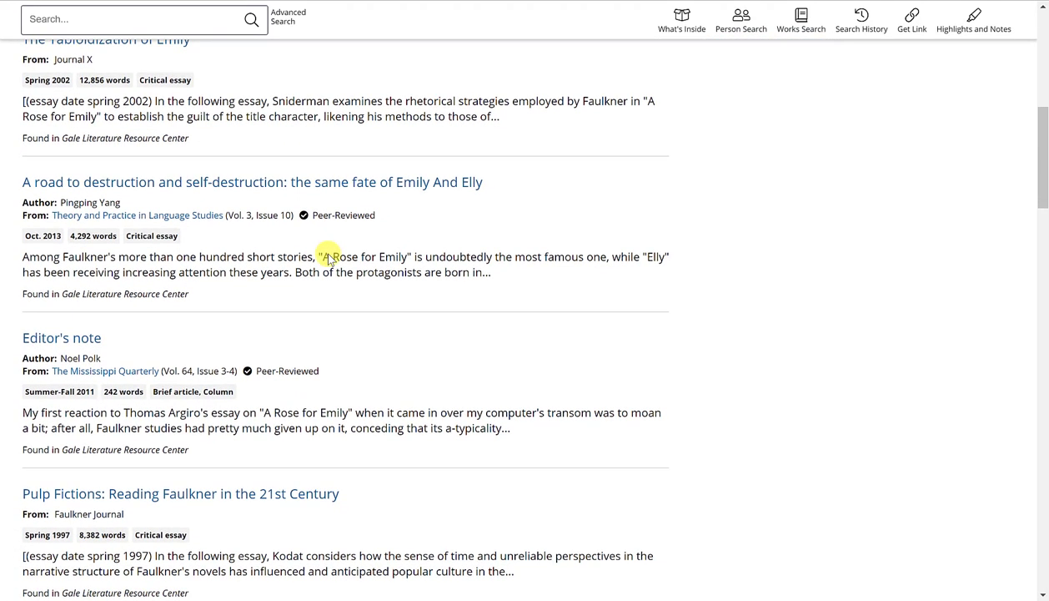
pyautogui.scroll(10, 328, 257)
pyautogui.scroll(3, 328, 257)
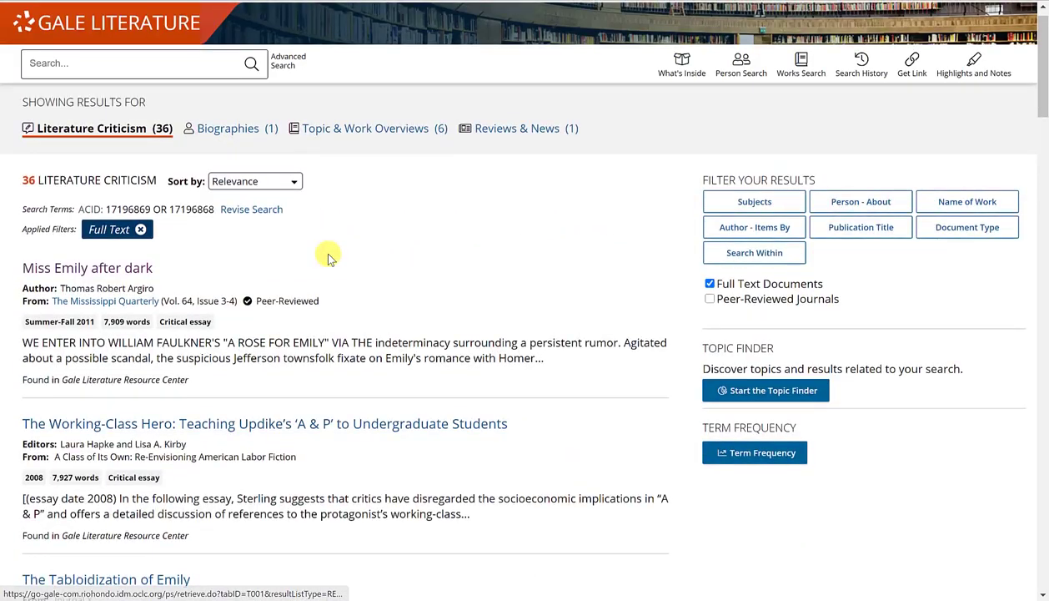